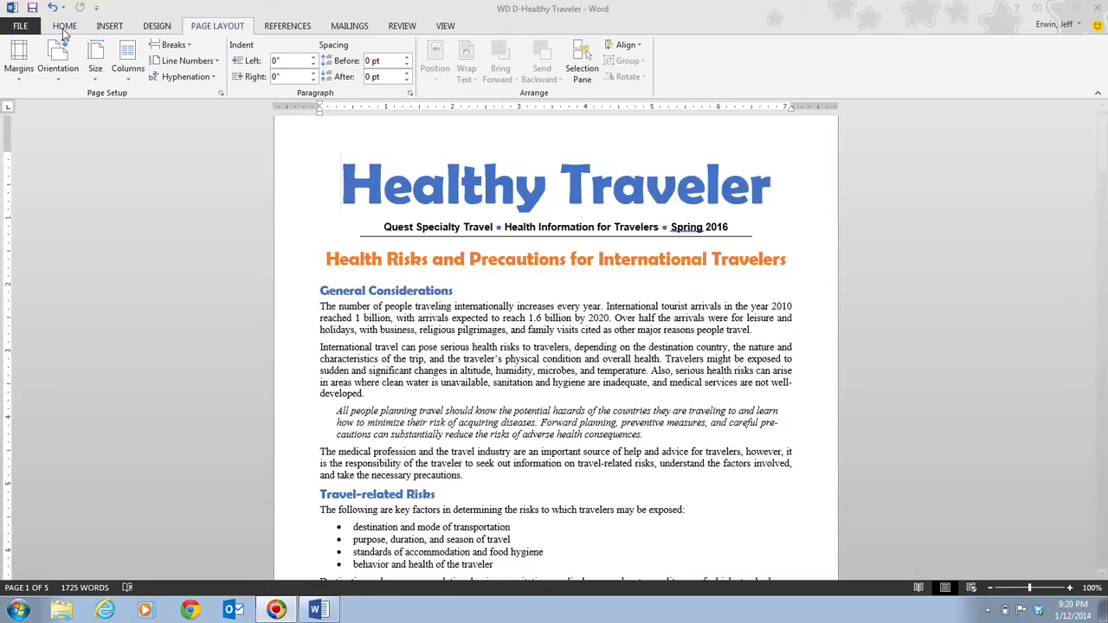
# Step: Customize the status bar so that it shows the section number
pyautogui.click(64, 26)
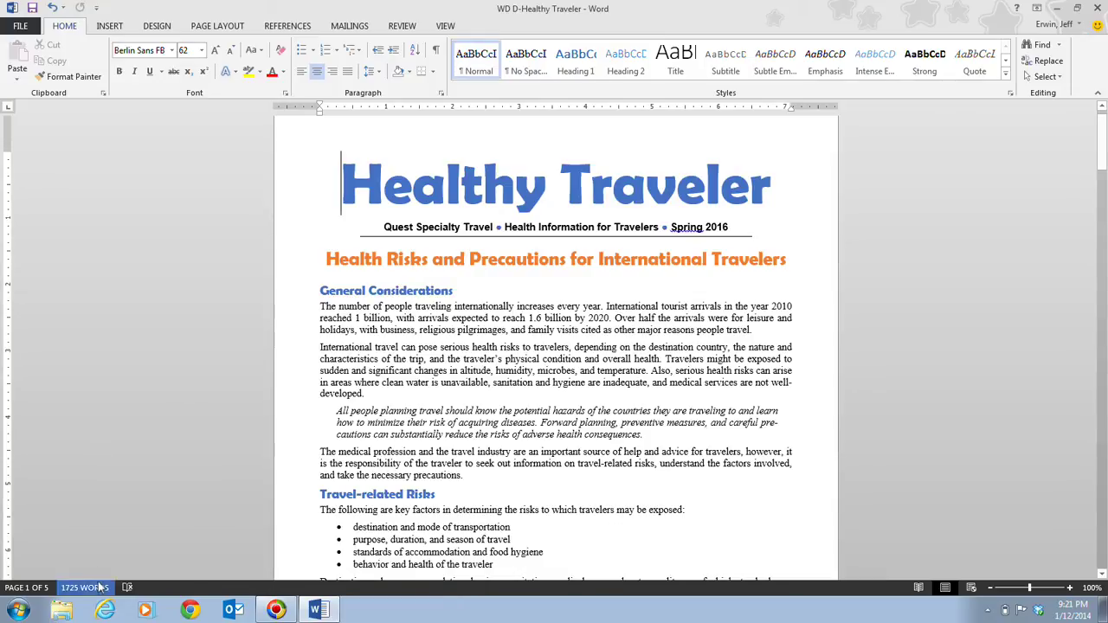
pyautogui.rightClick(159, 587)
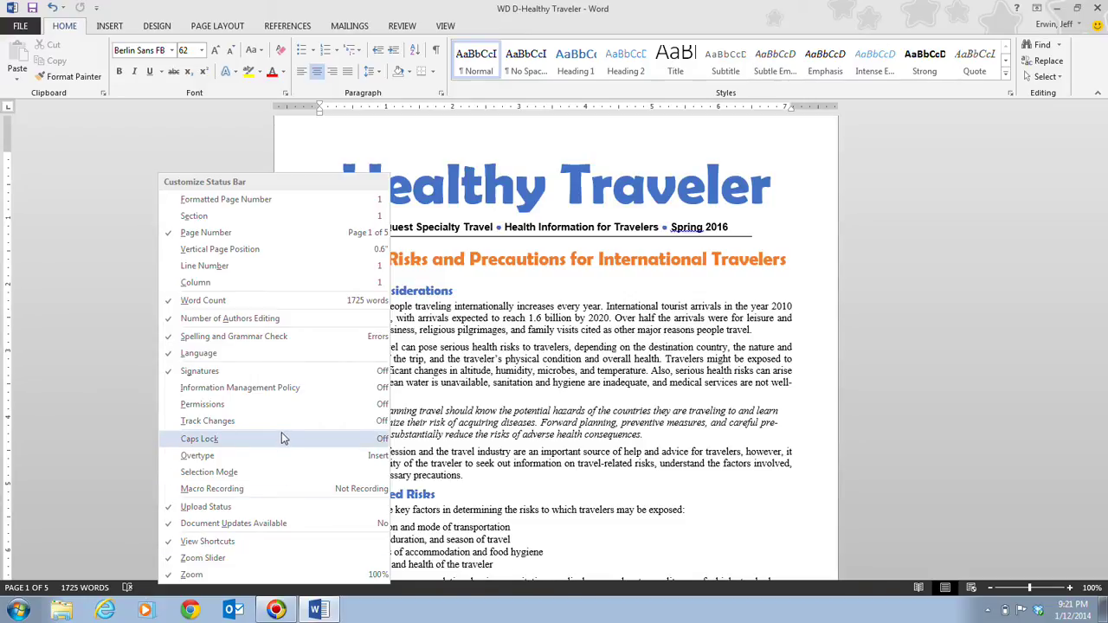
pyautogui.click(245, 222)
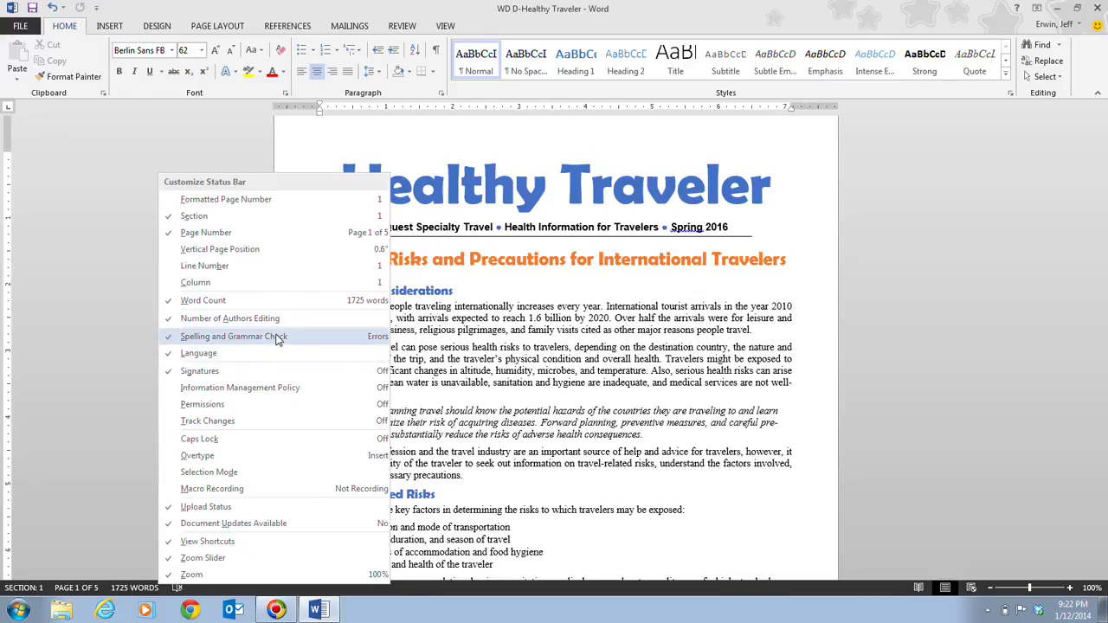
pyautogui.click(72, 439)
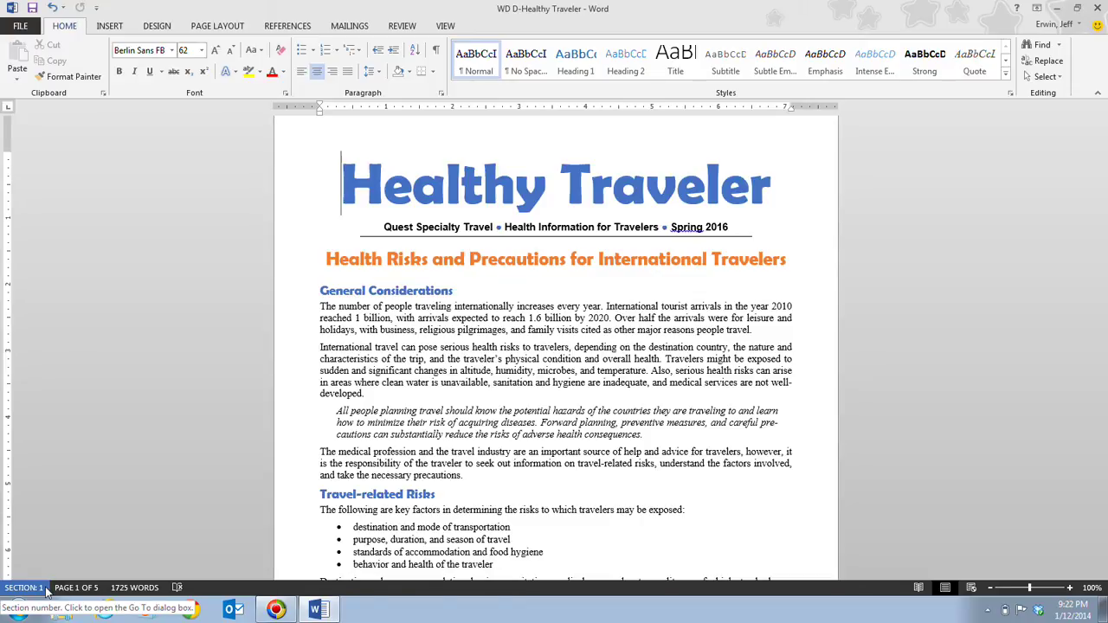
pyautogui.rightClick(234, 589)
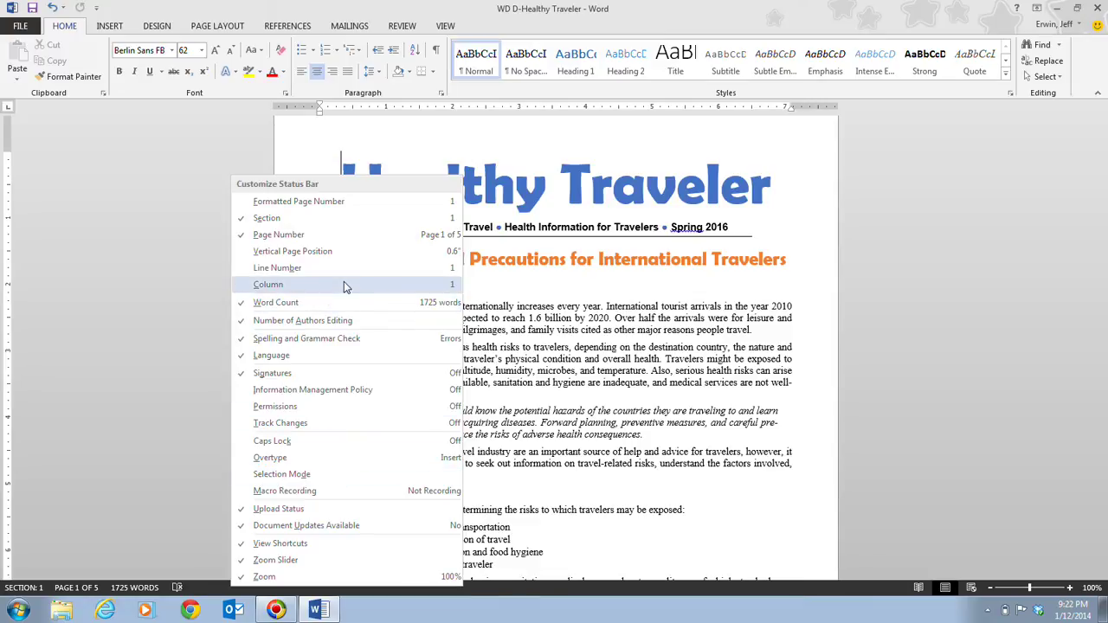
pyautogui.click(122, 303)
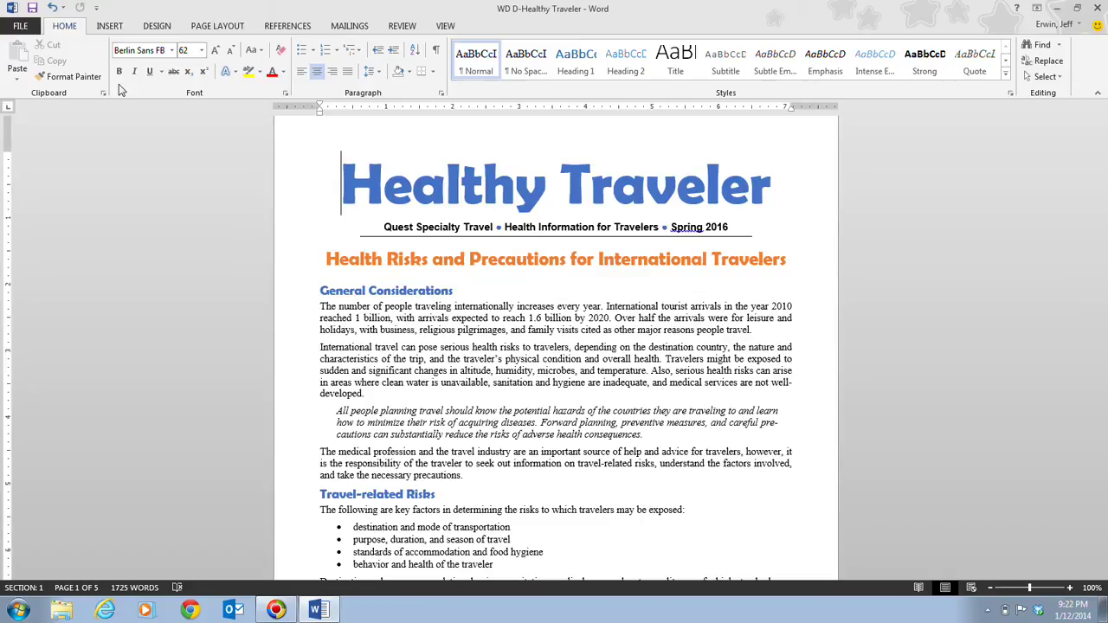
# Step: Show formatting marks and insert a continuous section break before the "General Considerations" heading
pyautogui.click(437, 50)
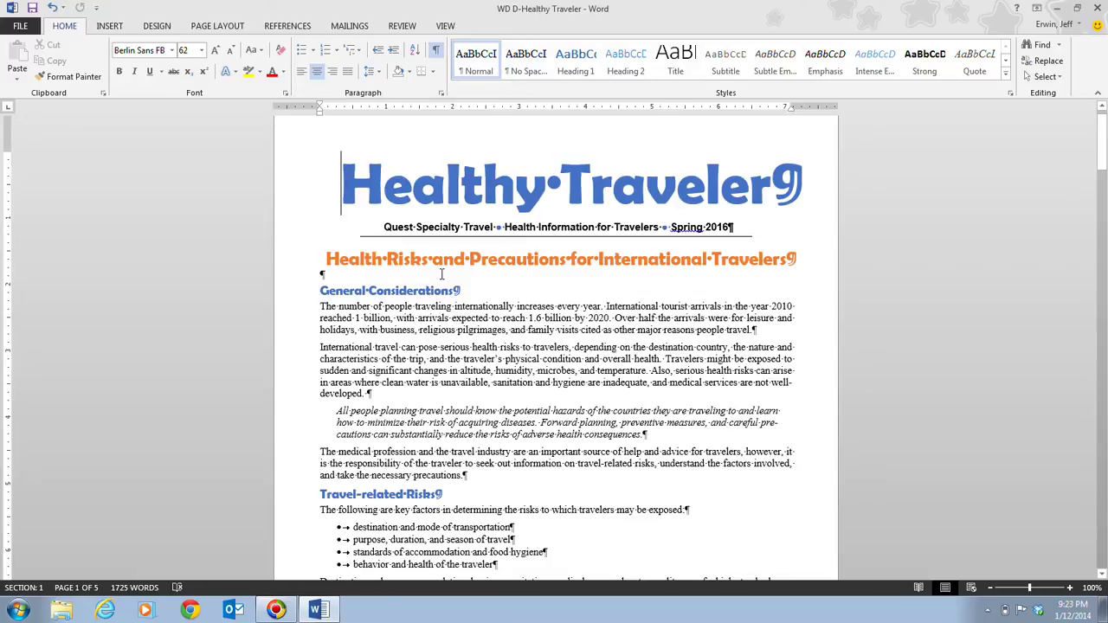
pyautogui.click(320, 290)
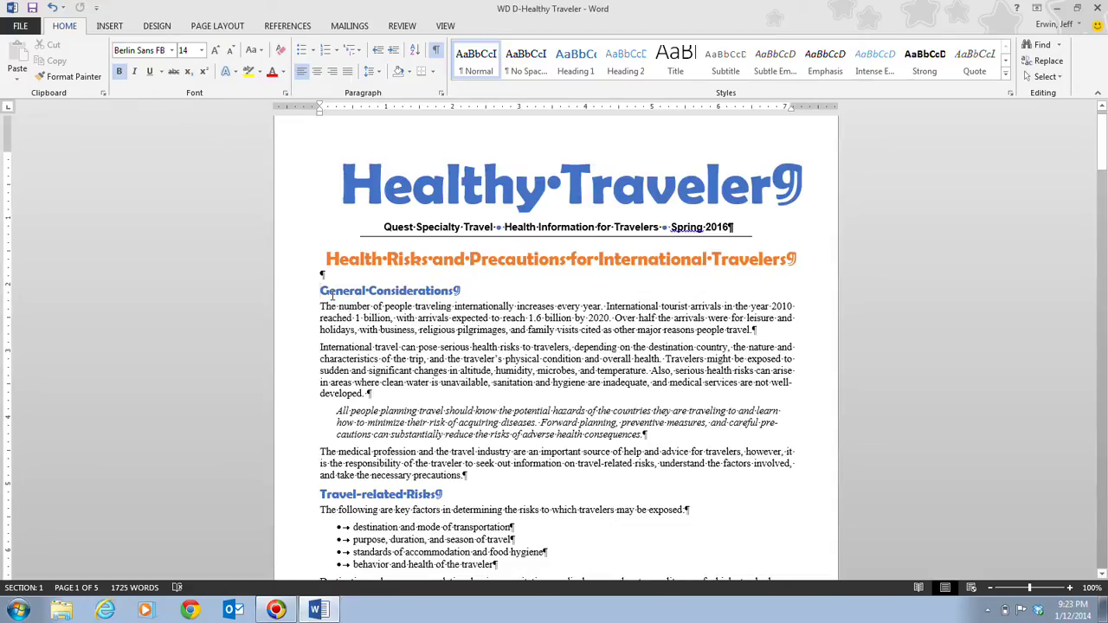
pyautogui.click(212, 28)
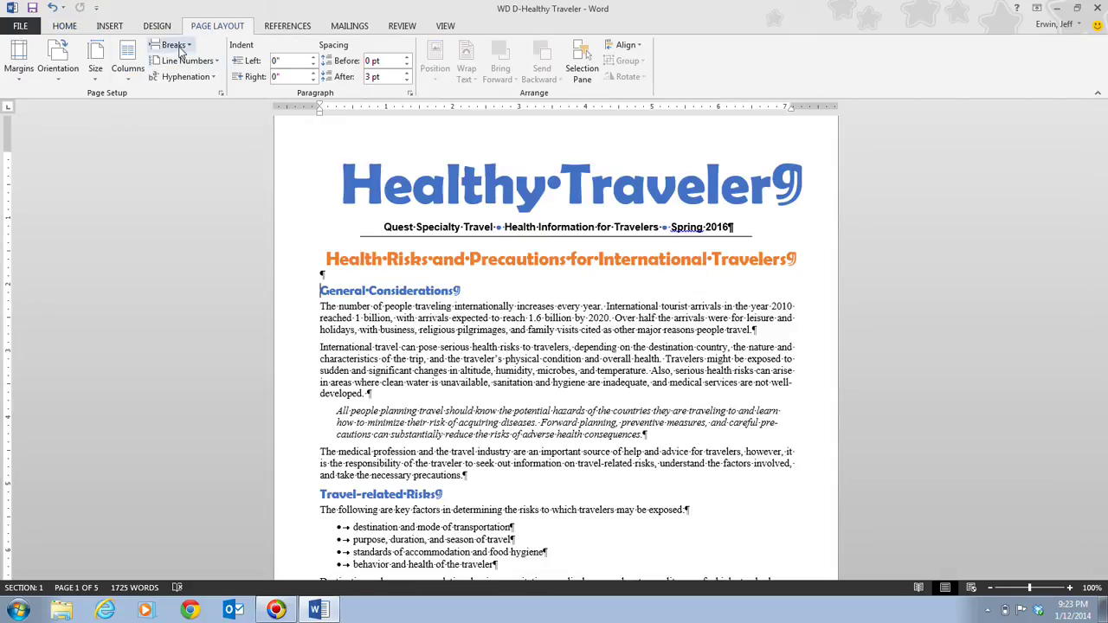
pyautogui.click(193, 48)
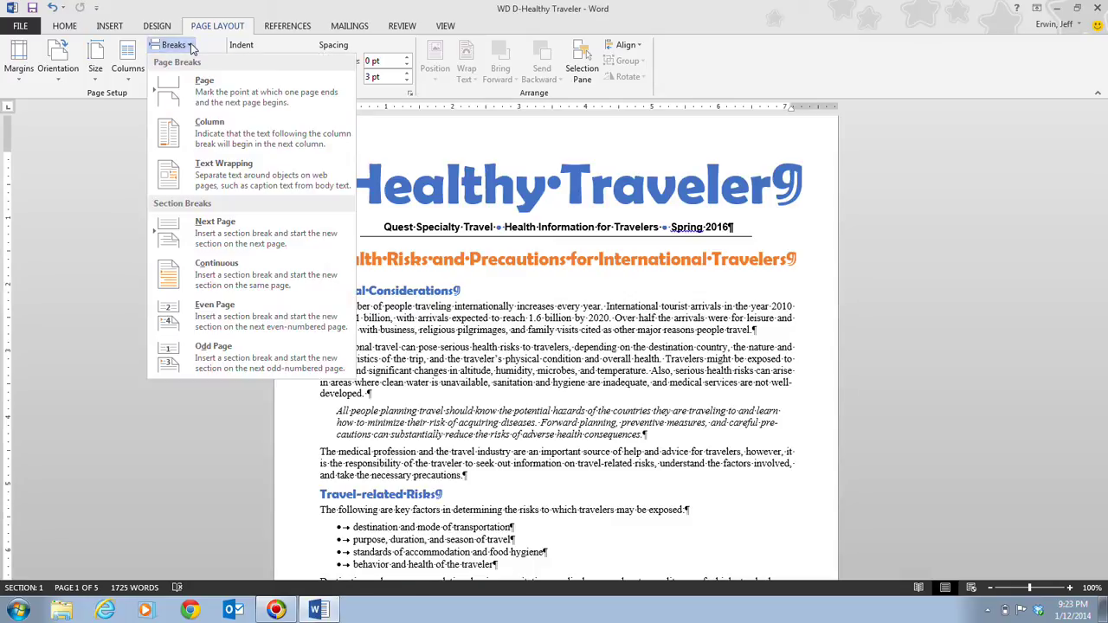
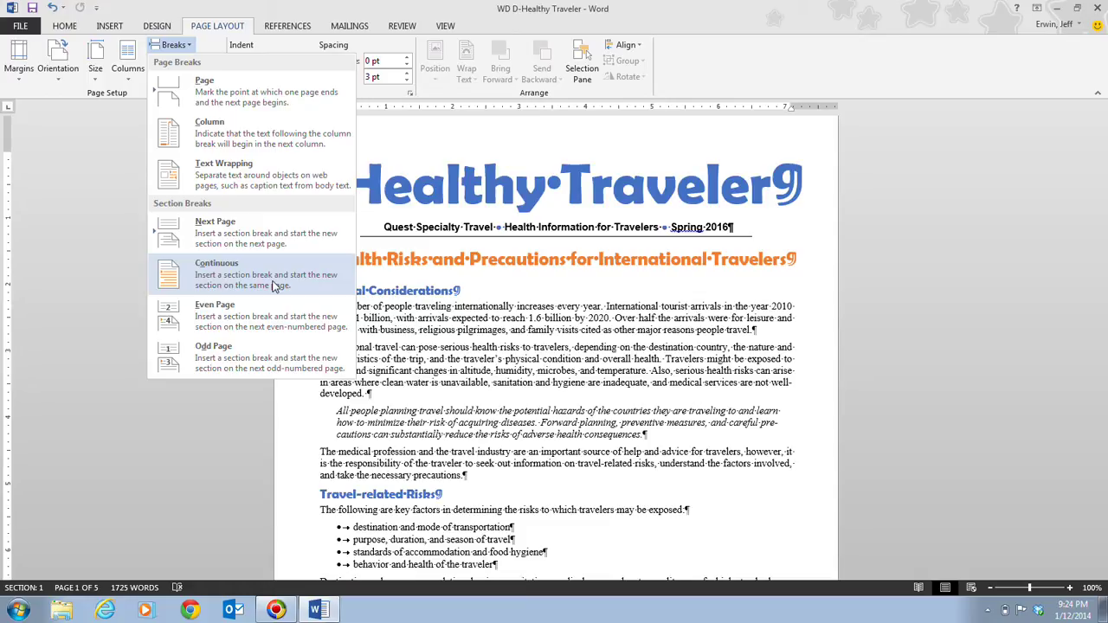
pyautogui.click(208, 275)
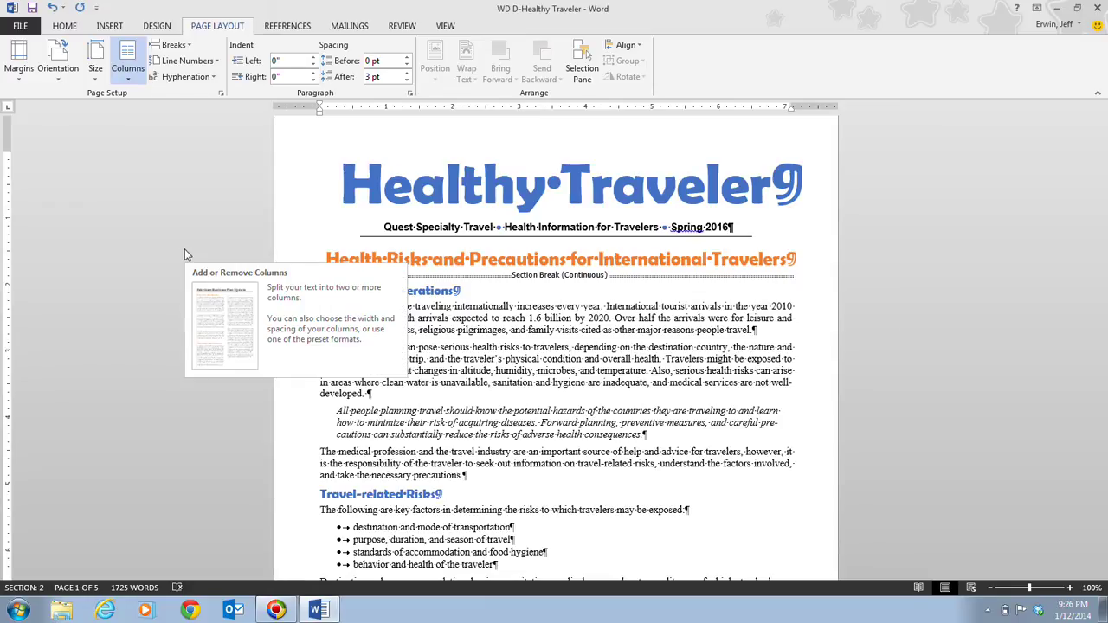
# Step: Format the section starting at "General Considerations" in two equal columns with 0.3" spacing between them
pyautogui.hotkey('alt', 'p')
pyautogui.press('j')
pyautogui.press('c')
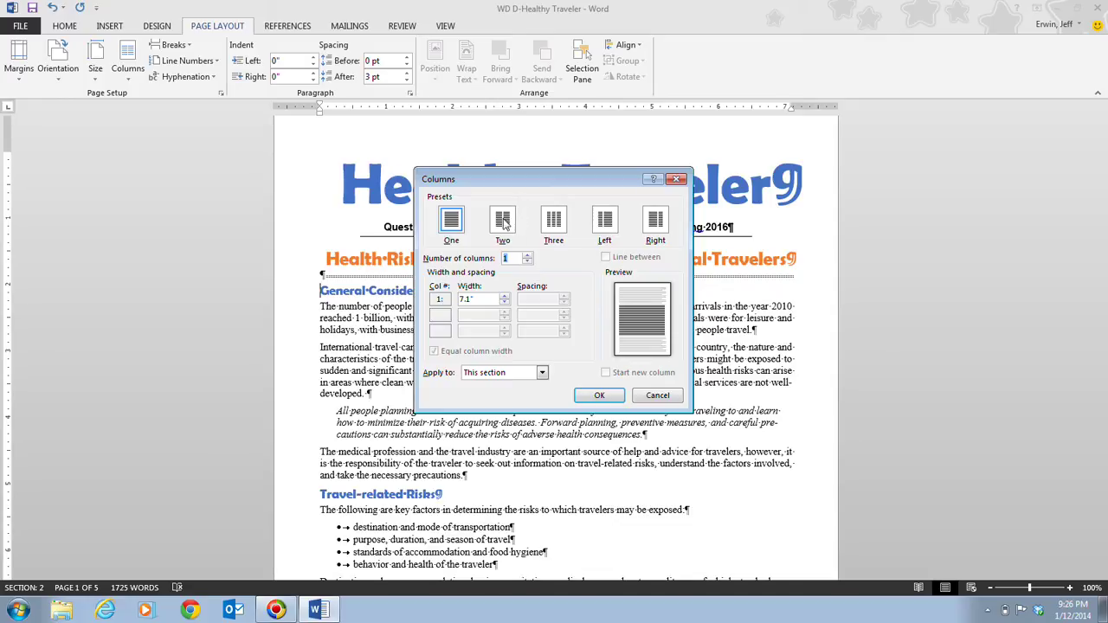
pyautogui.click(505, 222)
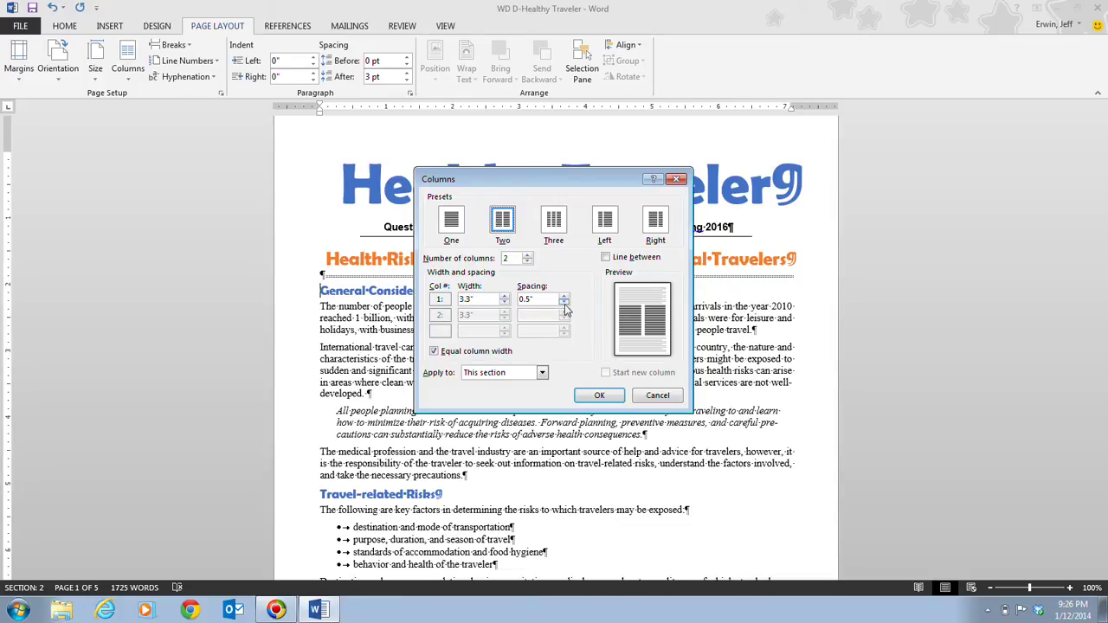
pyautogui.click(564, 302)
pyautogui.click(563, 302)
pyautogui.click(597, 396)
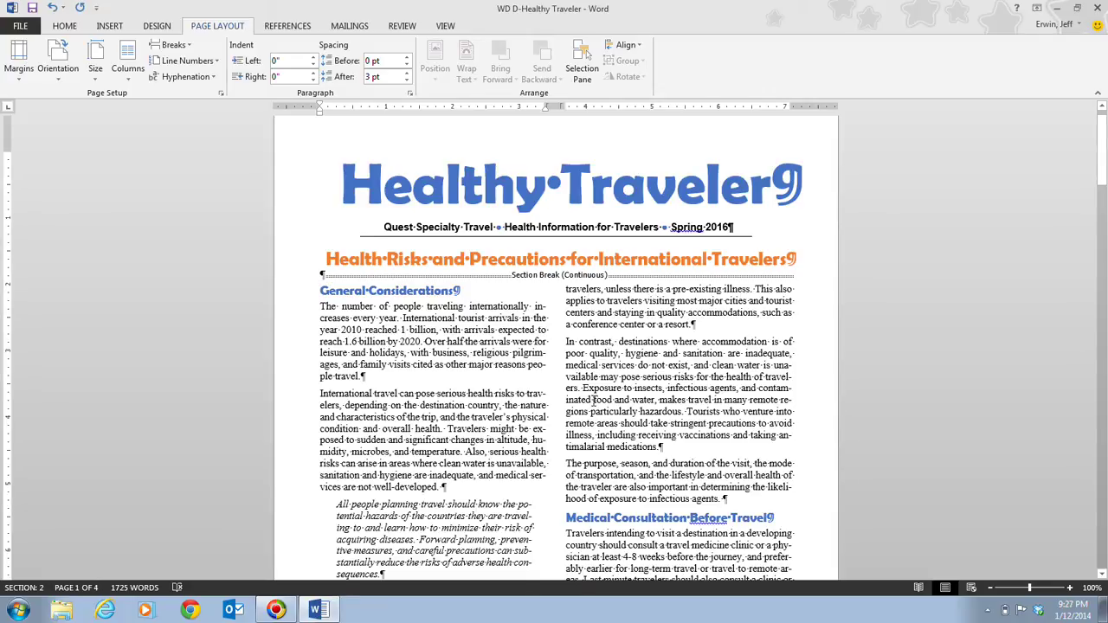
# Step: Examine how the text flows in two columns on every page of the document, through the end of the checklist
pyautogui.scroll(-4, 594, 400)
pyautogui.scroll(-18, 594, 400)
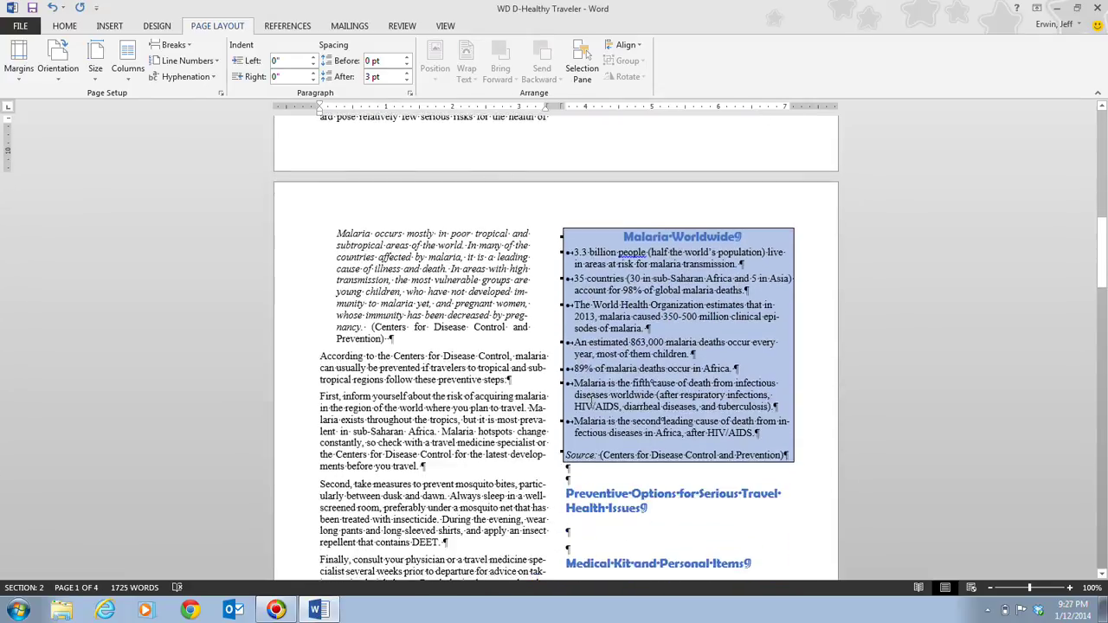
pyautogui.scroll(-15, 591, 400)
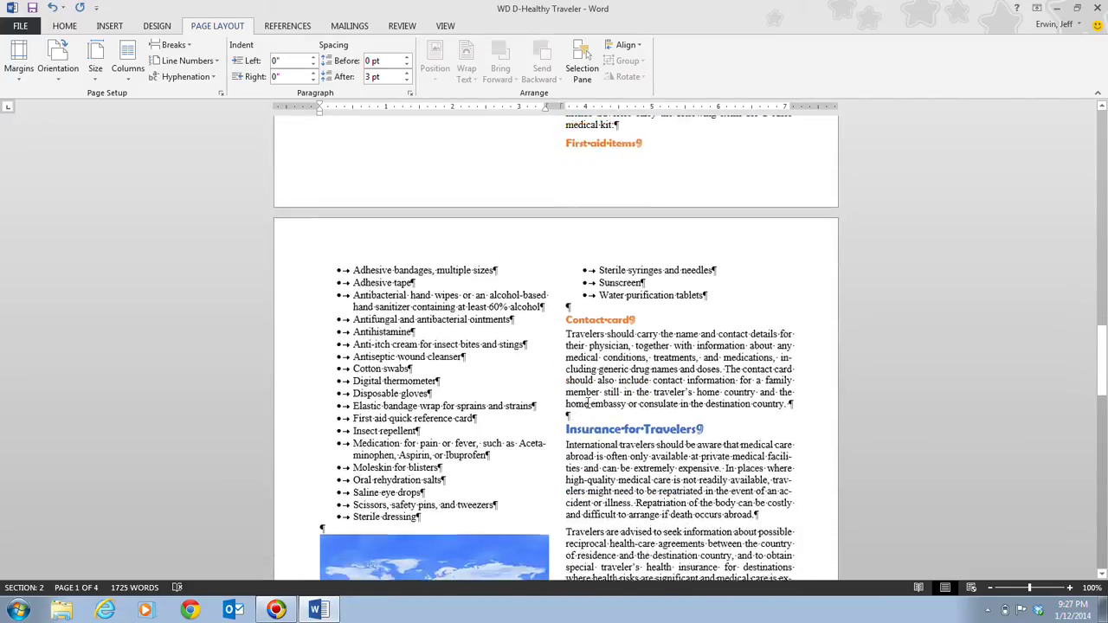
pyautogui.scroll(-18, 587, 403)
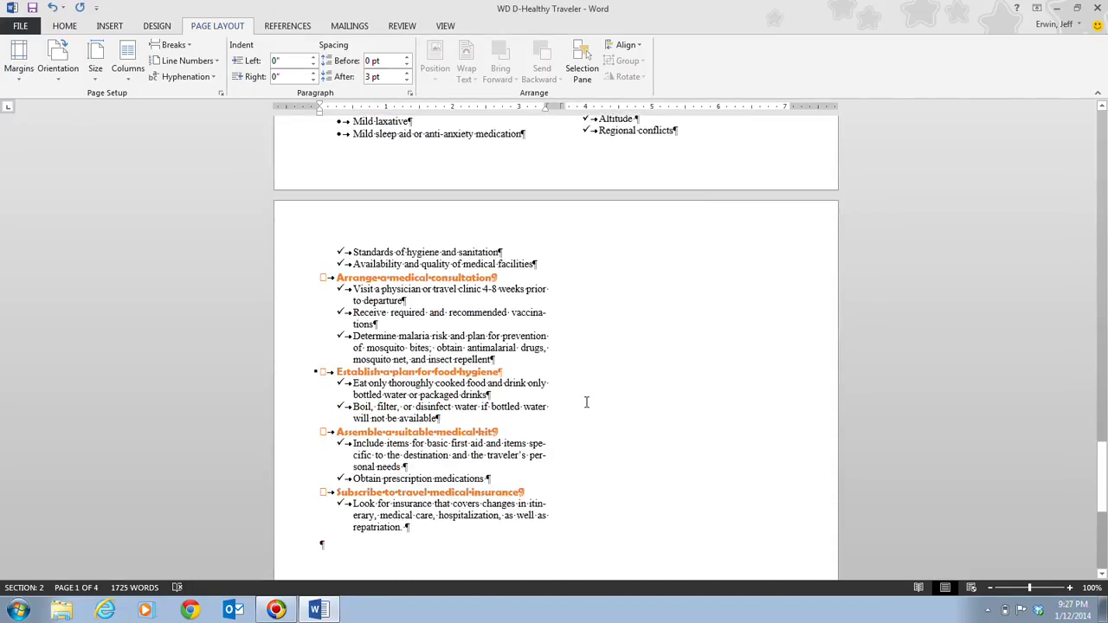
pyautogui.scroll(6, 586, 401)
pyautogui.scroll(14, 584, 401)
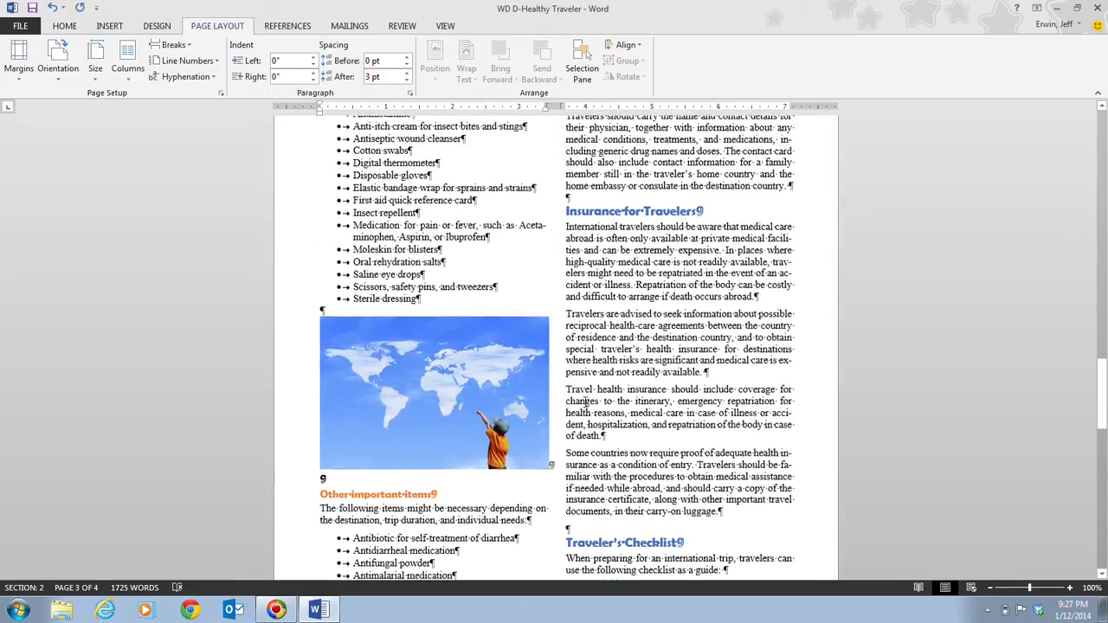
pyautogui.scroll(9, 585, 402)
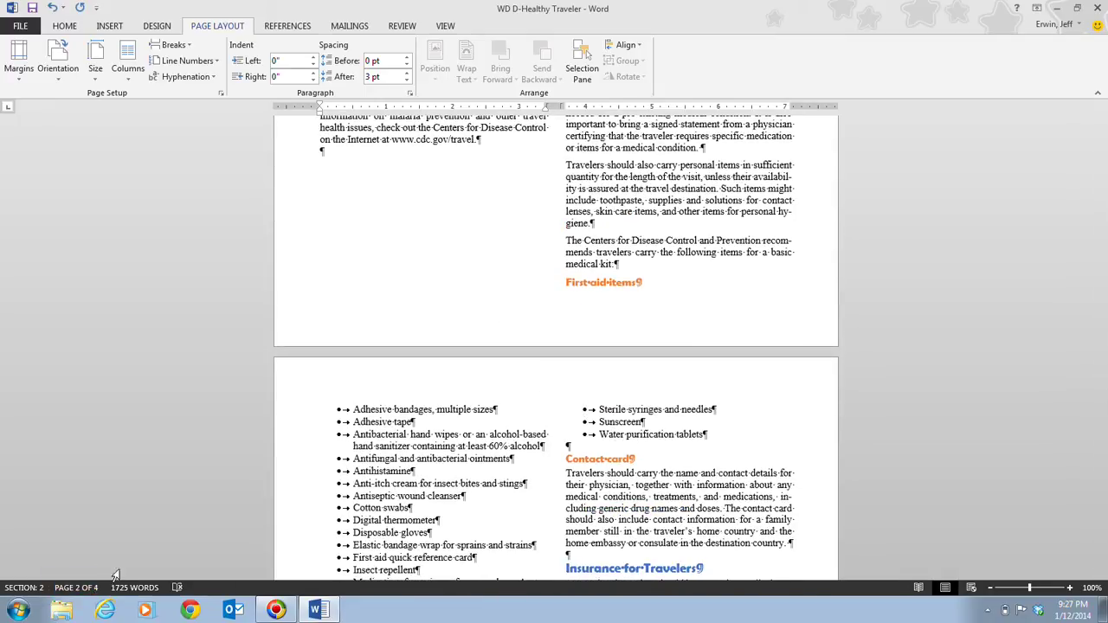
pyautogui.scroll(6, 623, 518)
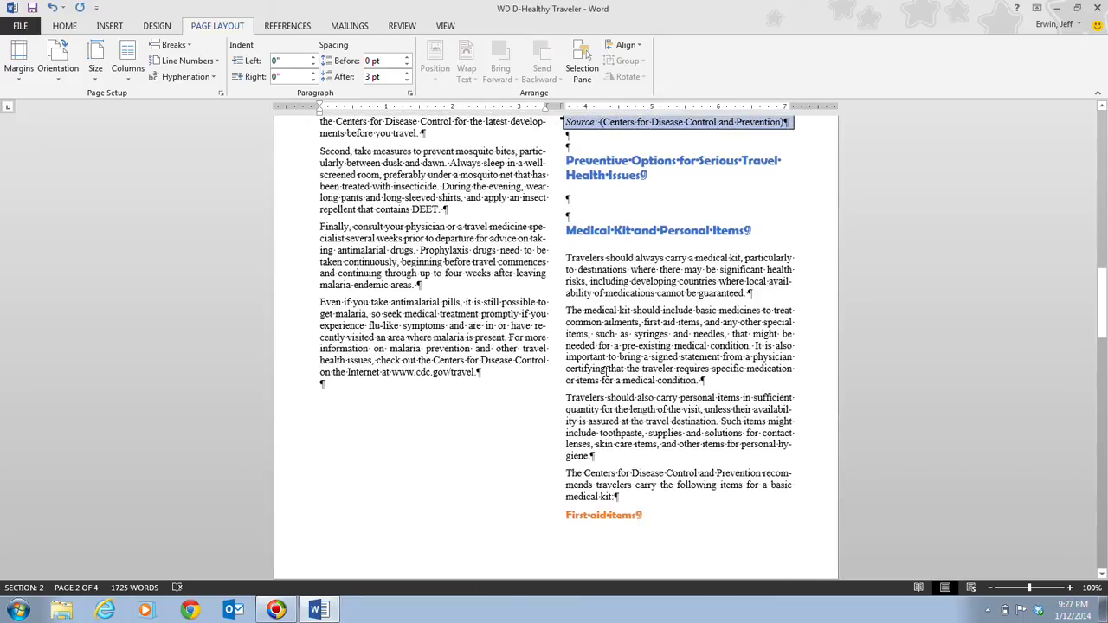
pyautogui.scroll(-15, 606, 372)
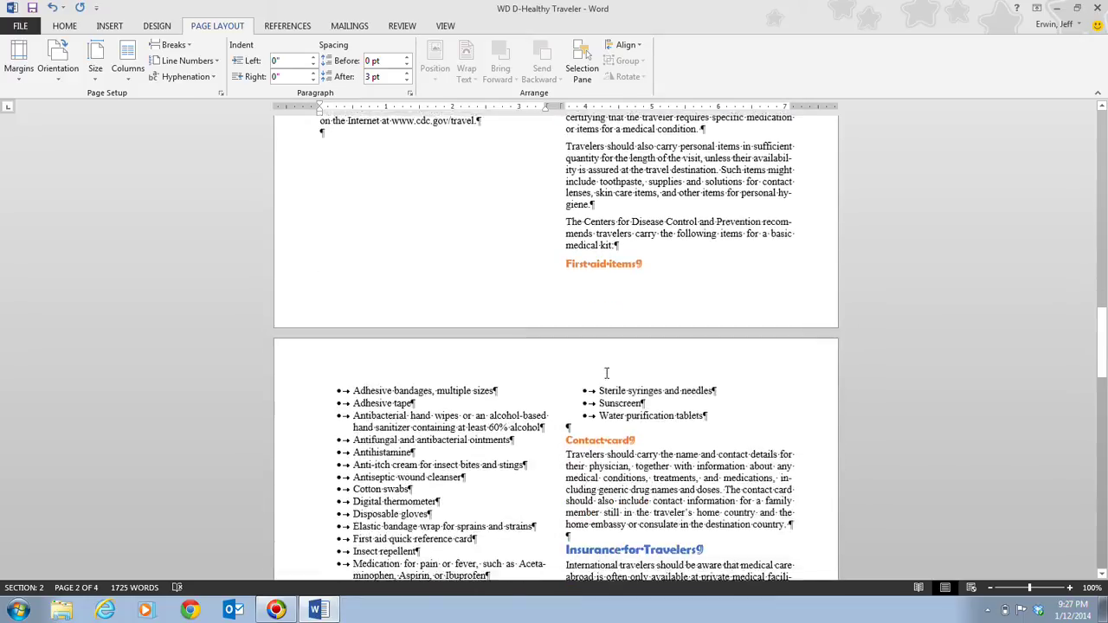
pyautogui.scroll(-15, 606, 372)
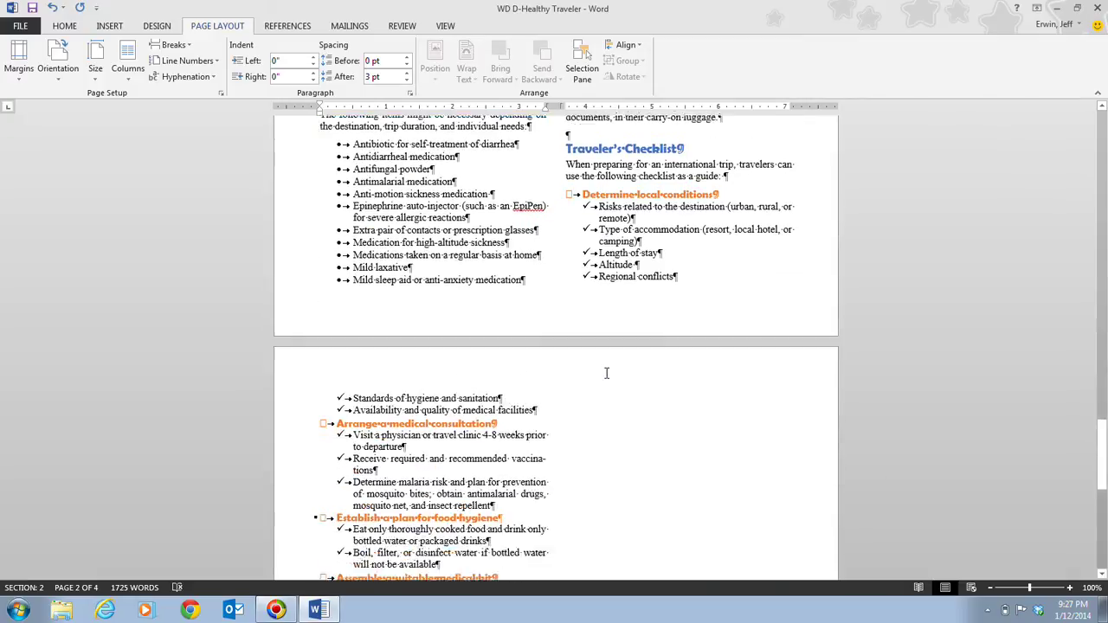
pyautogui.scroll(-2, 606, 373)
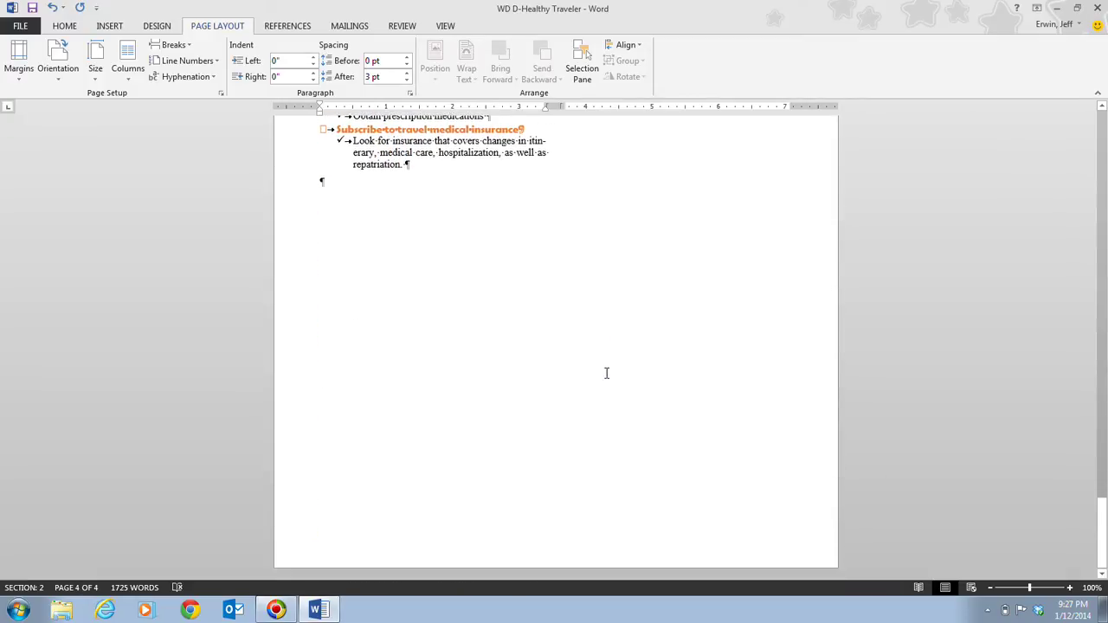
pyautogui.scroll(4, 606, 373)
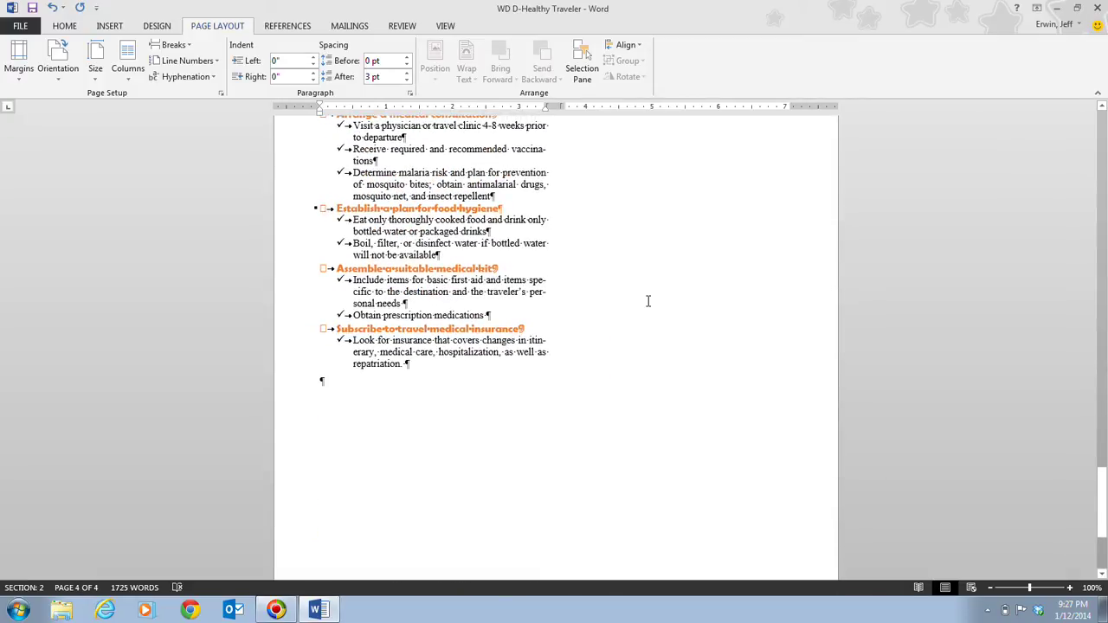
pyautogui.scroll(10, 648, 312)
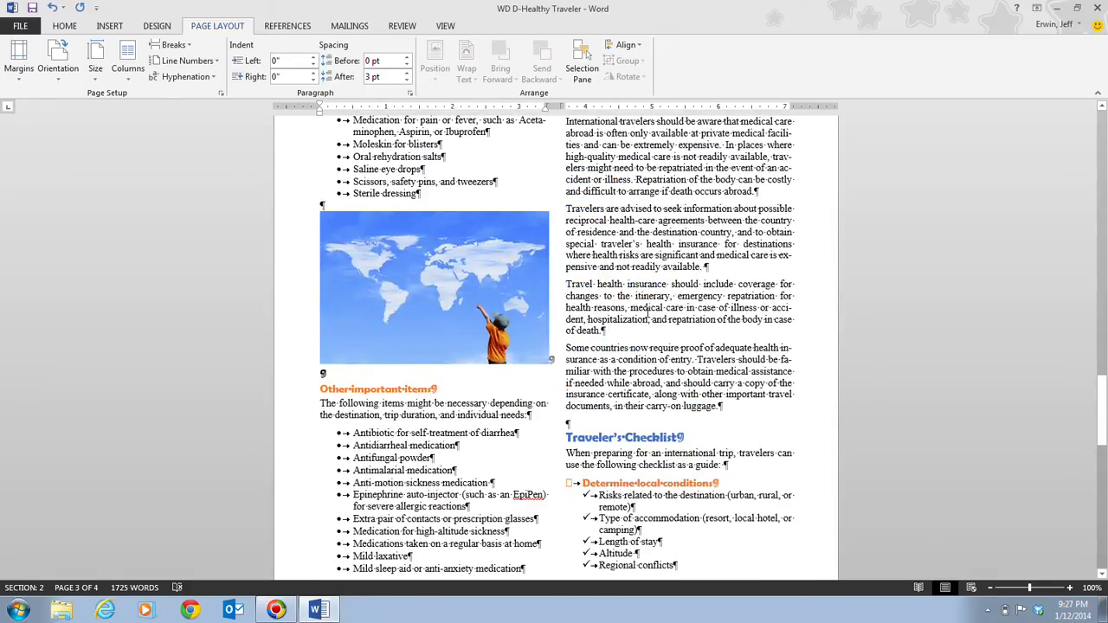
pyautogui.scroll(15, 648, 311)
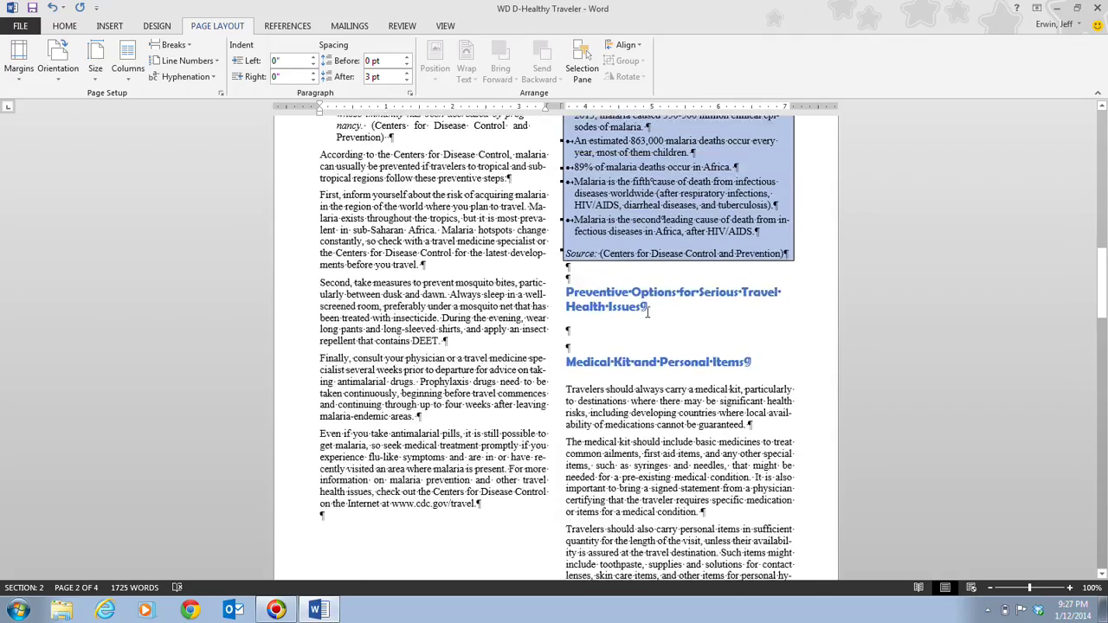
pyautogui.scroll(15, 647, 311)
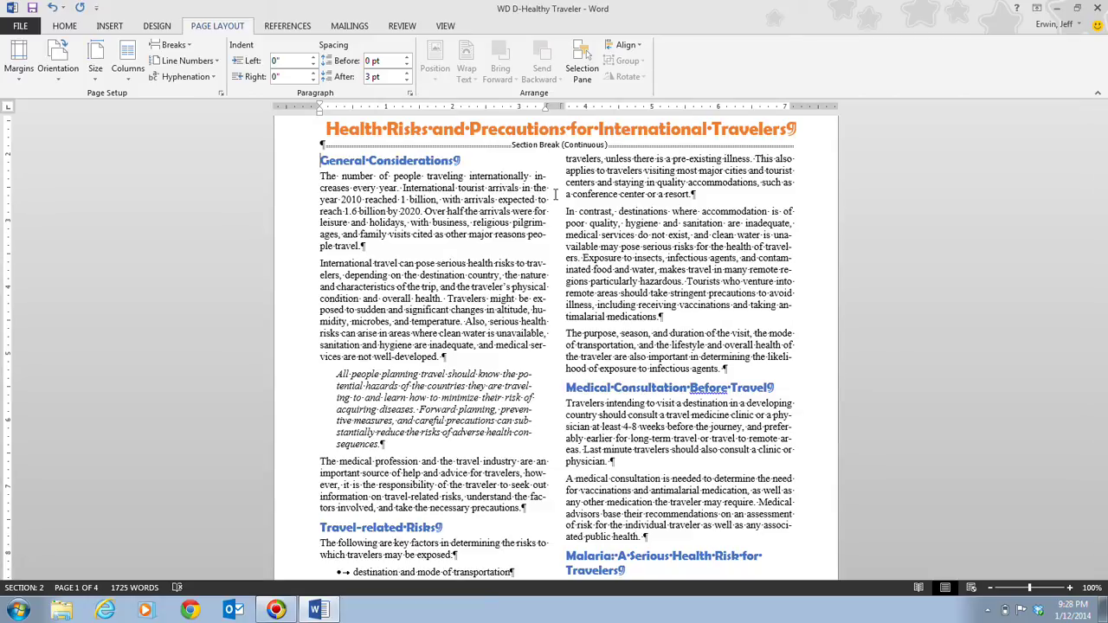
# Step: Display multiple pages at once and review the column layout through the last page
pyautogui.click(445, 27)
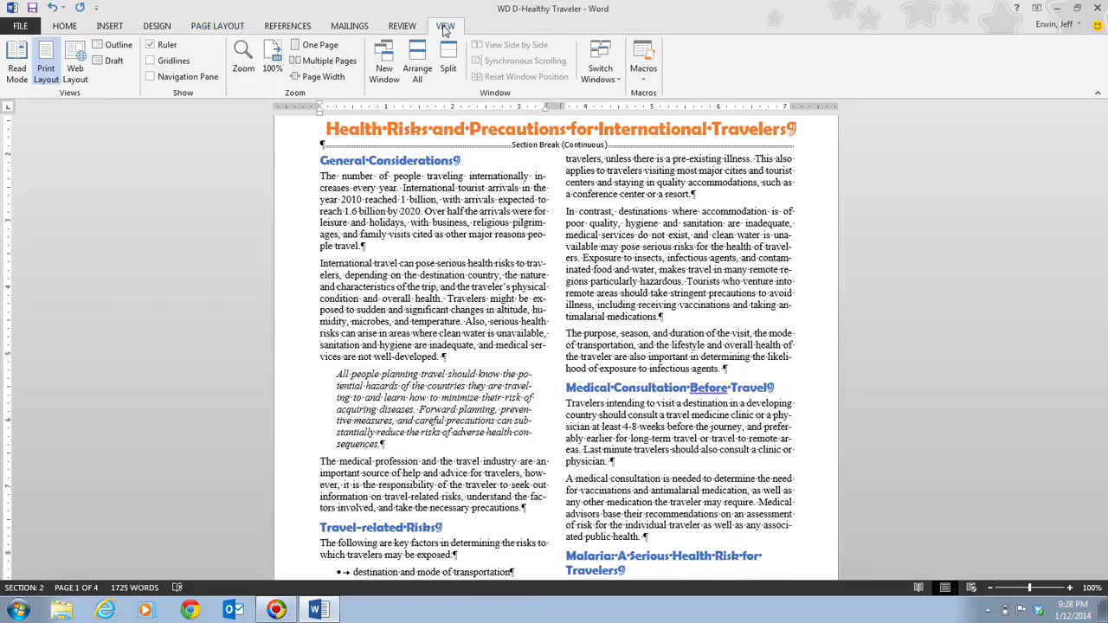
pyautogui.click(322, 61)
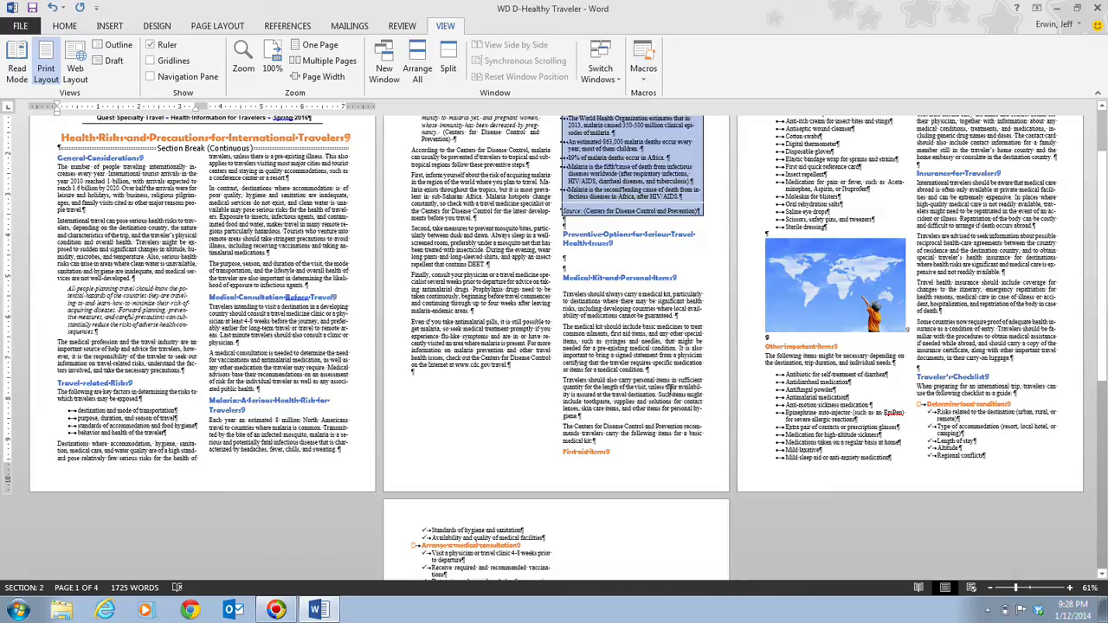
pyautogui.scroll(2, 598, 418)
pyautogui.scroll(-2, 598, 418)
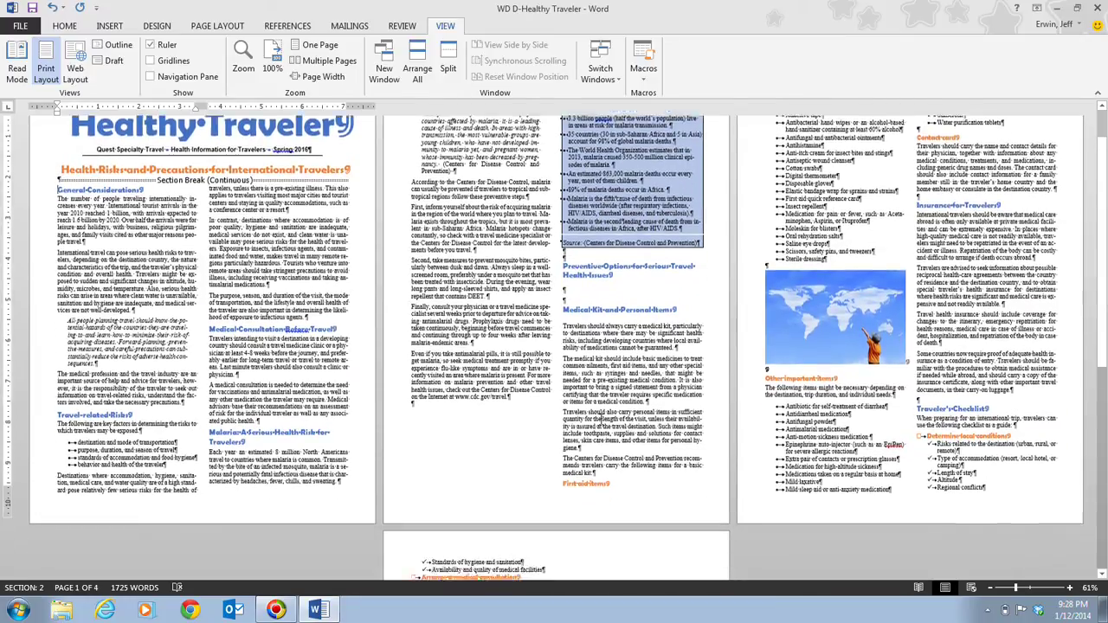
pyautogui.scroll(-4, 599, 418)
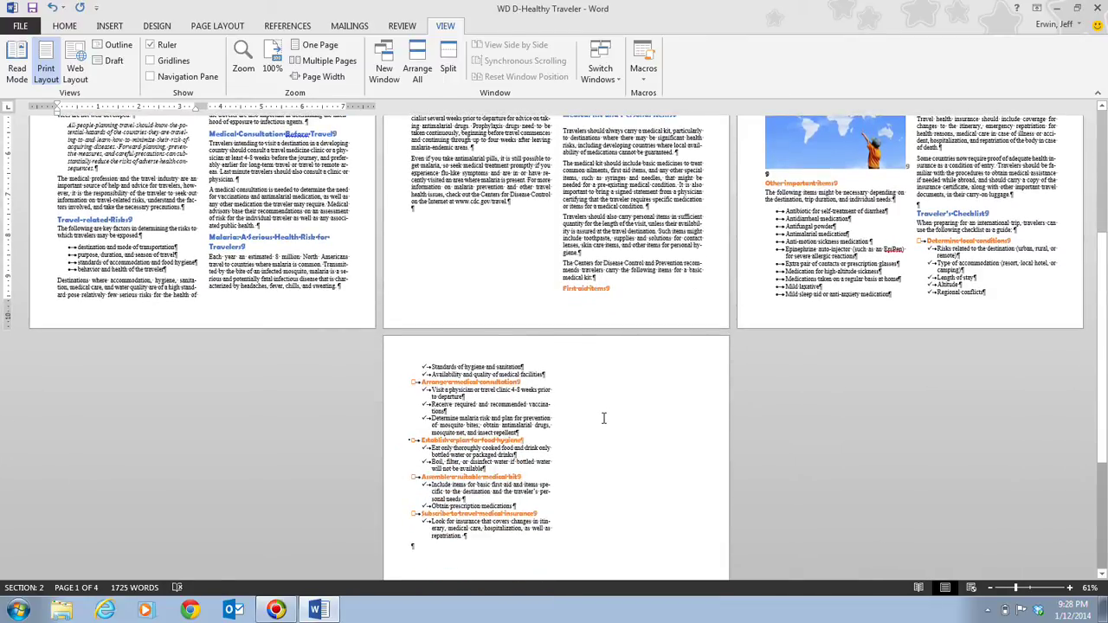
pyautogui.scroll(-4, 603, 418)
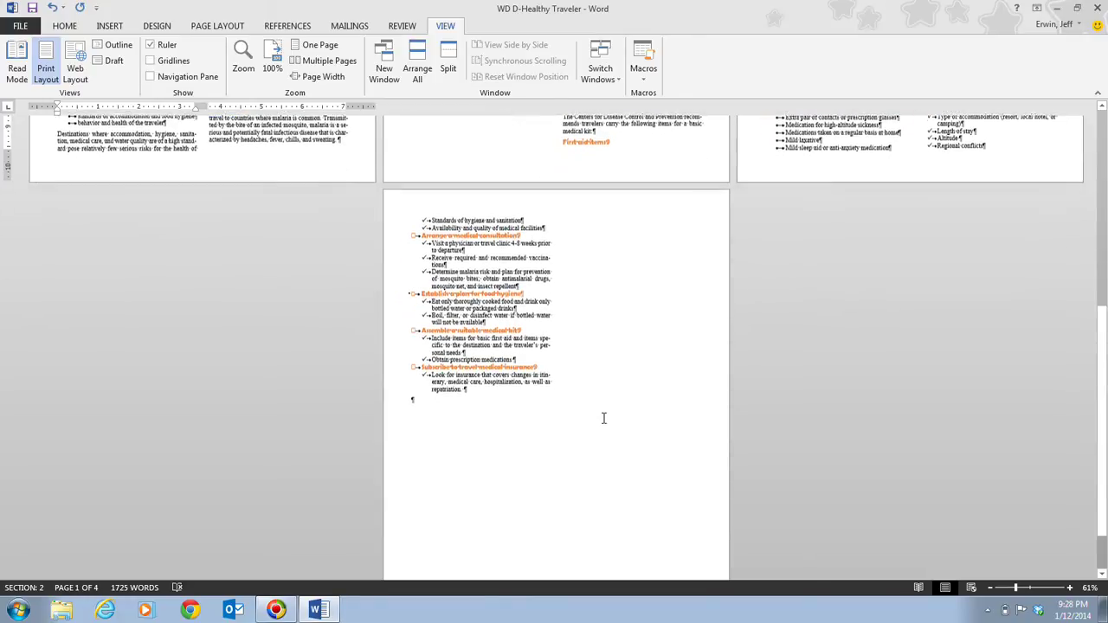
pyautogui.scroll(4, 604, 418)
pyautogui.scroll(2, 603, 418)
pyautogui.scroll(-2, 603, 418)
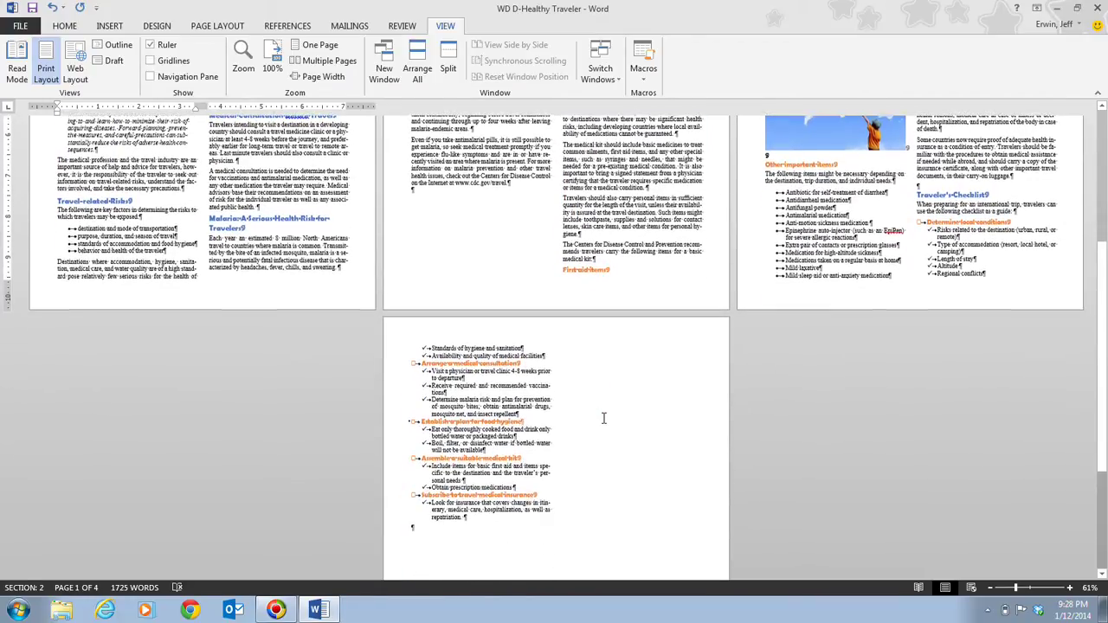
# Step: Compare the section numbers at the "General Considerations" text and at the "Healthy Traveler" title
pyautogui.hotkey('ctrl', 'Home')
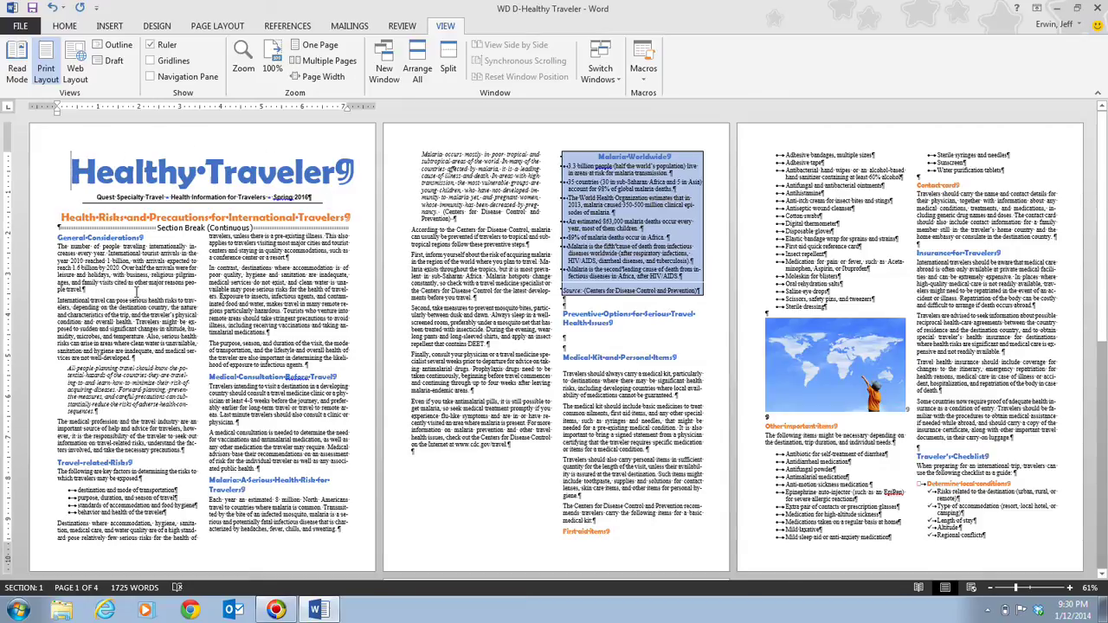
pyautogui.click(55, 245)
pyautogui.click(63, 168)
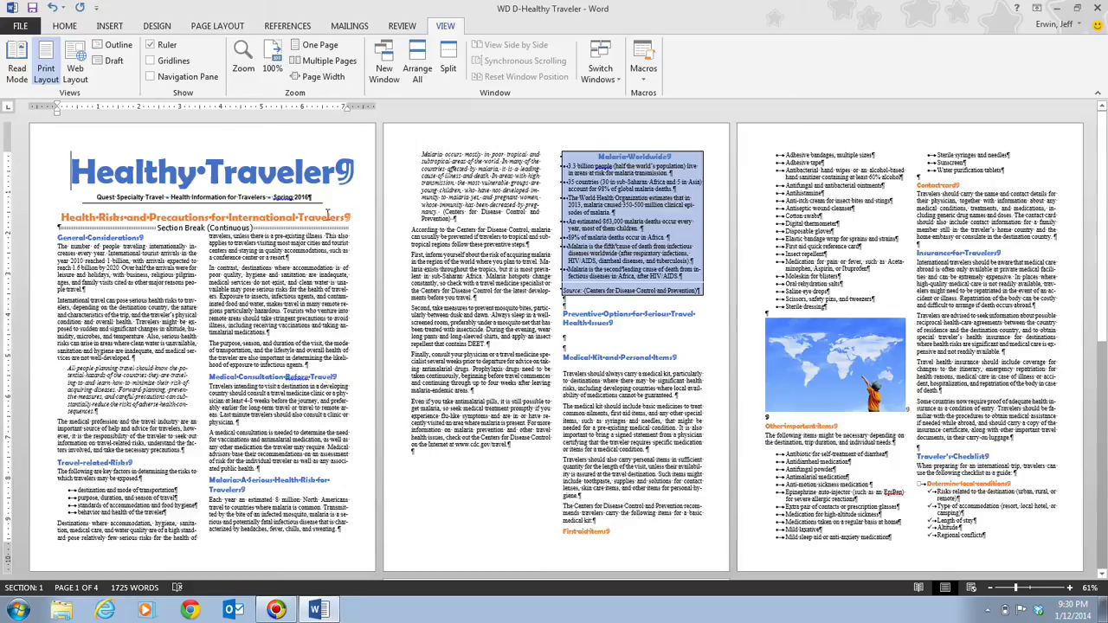